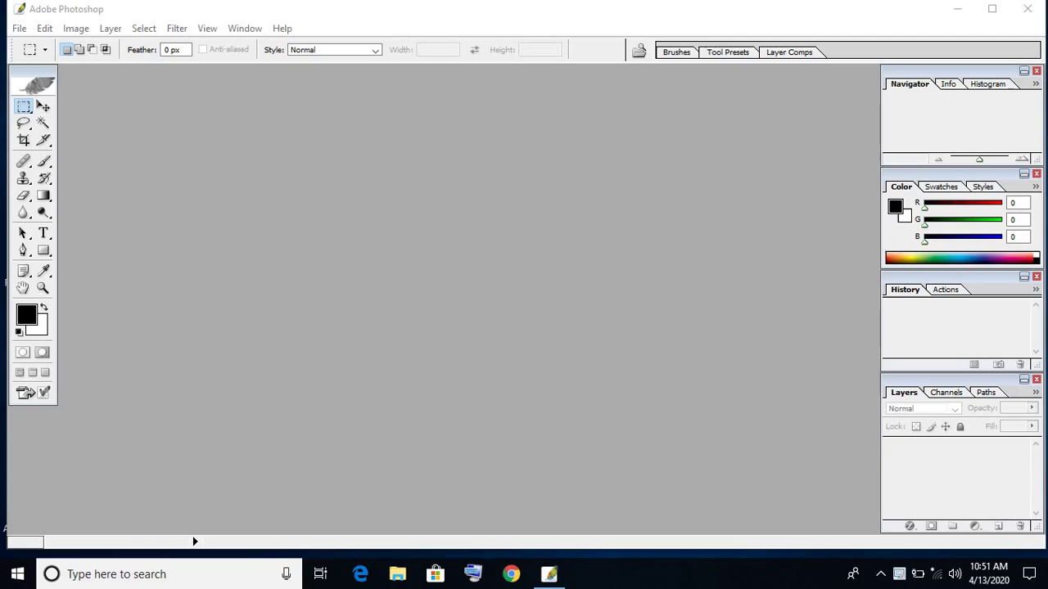
Step: Create a new 1024 x 768 px RGB document at 72 pixels/inch and maximize its window
left_click(18, 29)
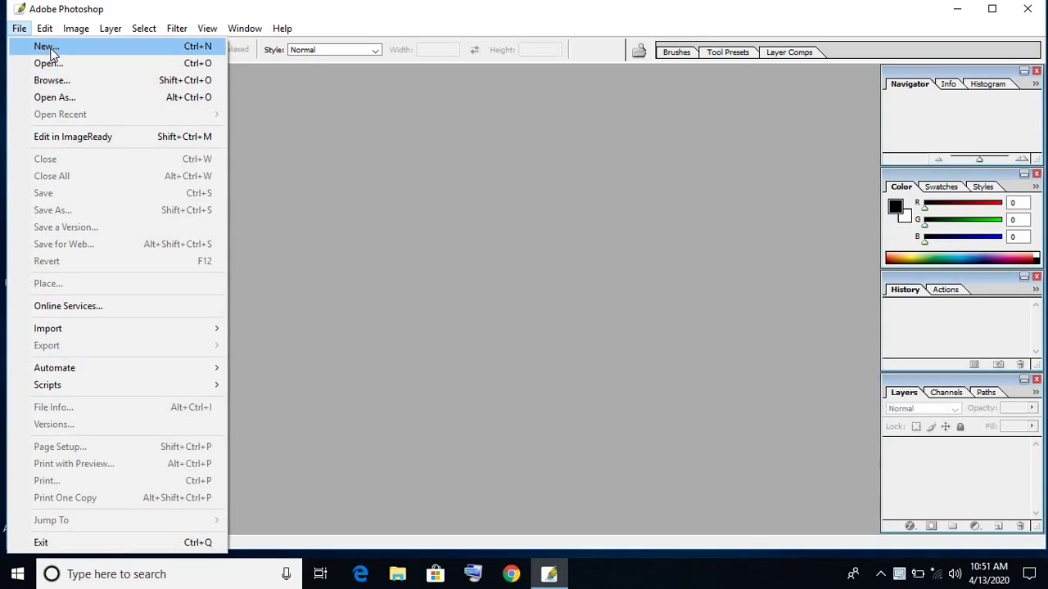
left_click(46, 46)
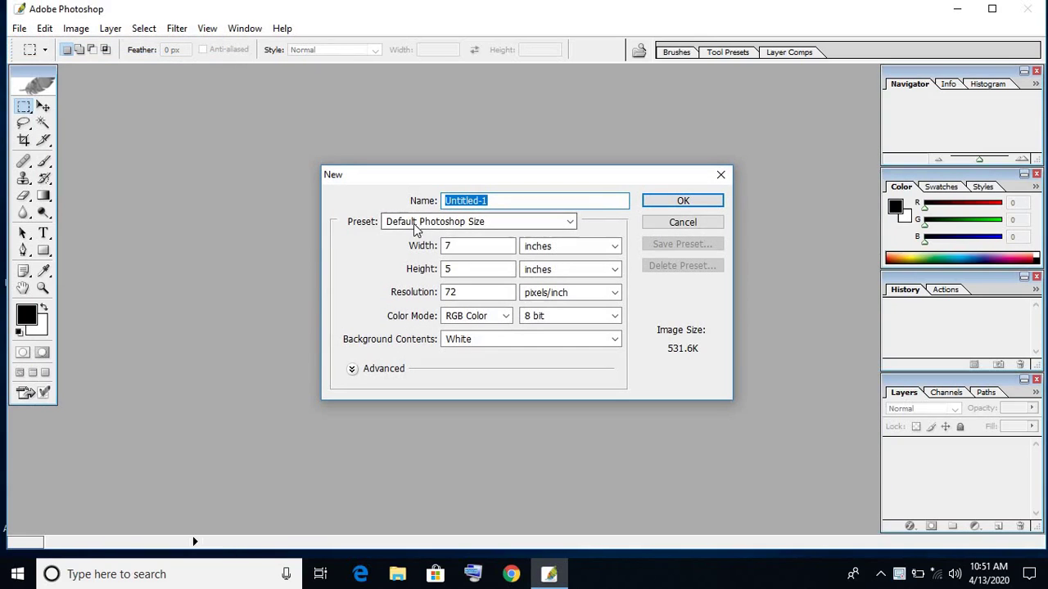
left_click(460, 223)
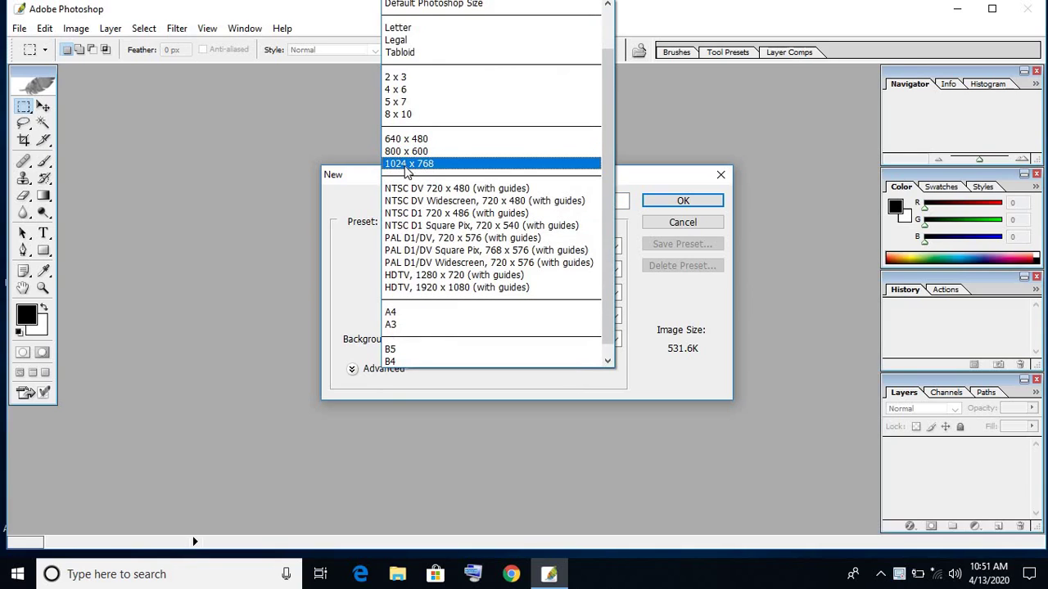
left_click(404, 166)
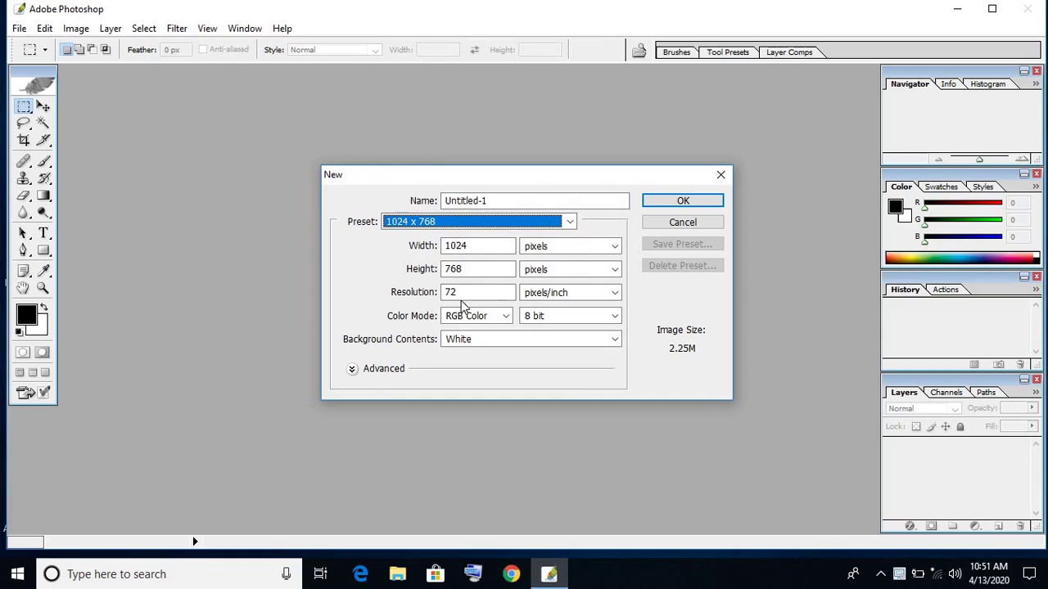
left_click(457, 297)
double_click(449, 292)
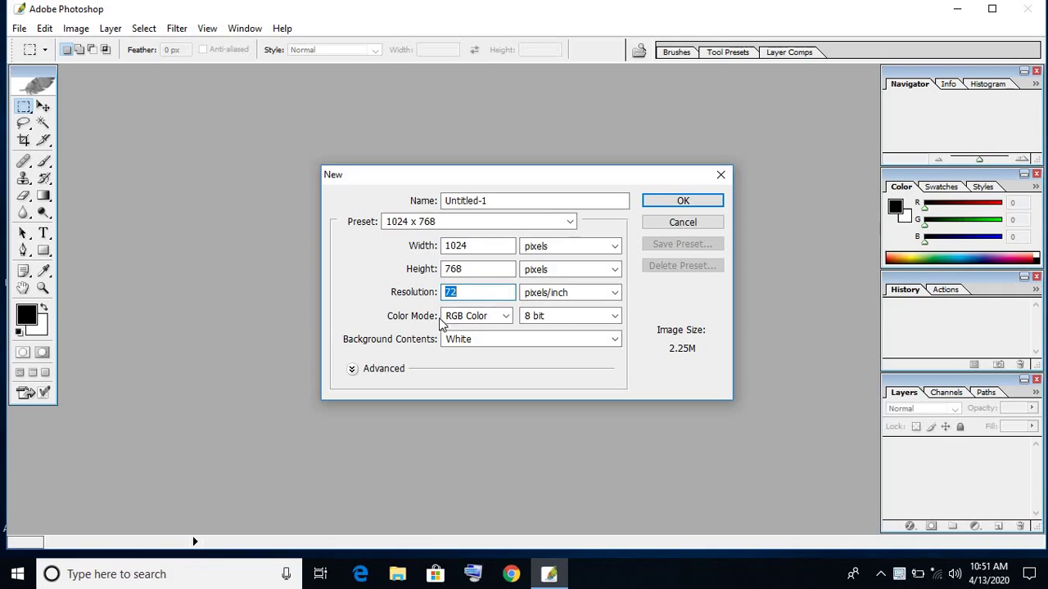
left_click(485, 324)
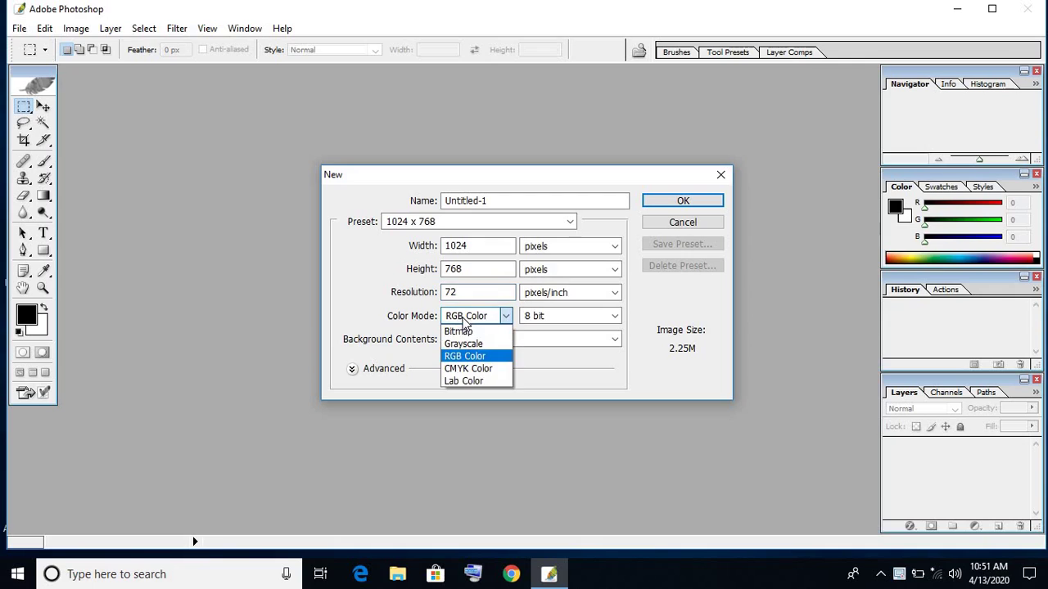
left_click(466, 356)
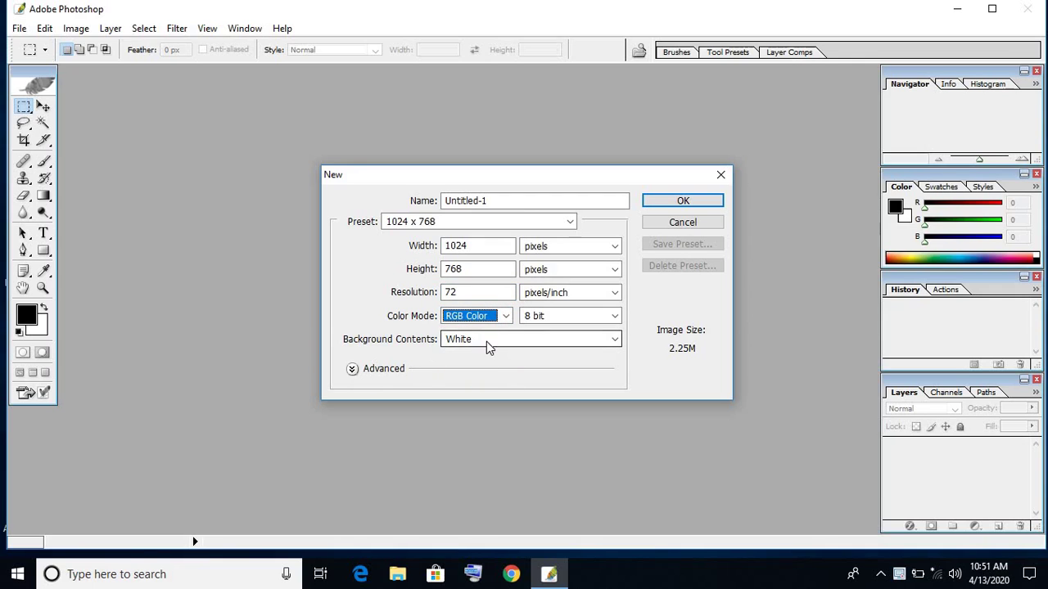
left_click(673, 205)
double_click(398, 81)
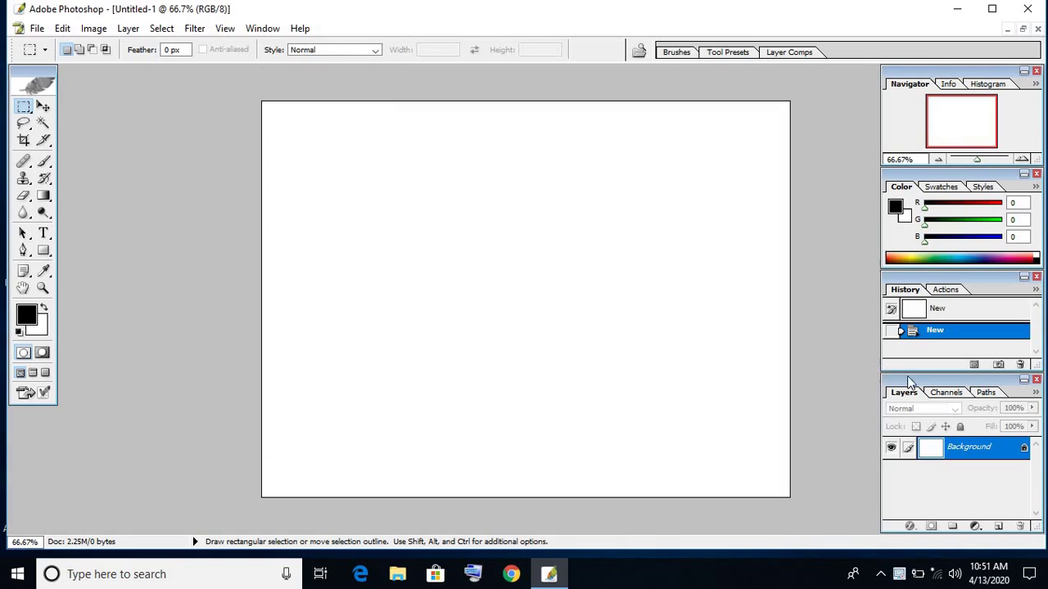
Step: Close the Navigator, Color and History panels, dock Layers beside the canvas, and convert Background to Layer 0
left_click(1037, 72)
left_click(1036, 175)
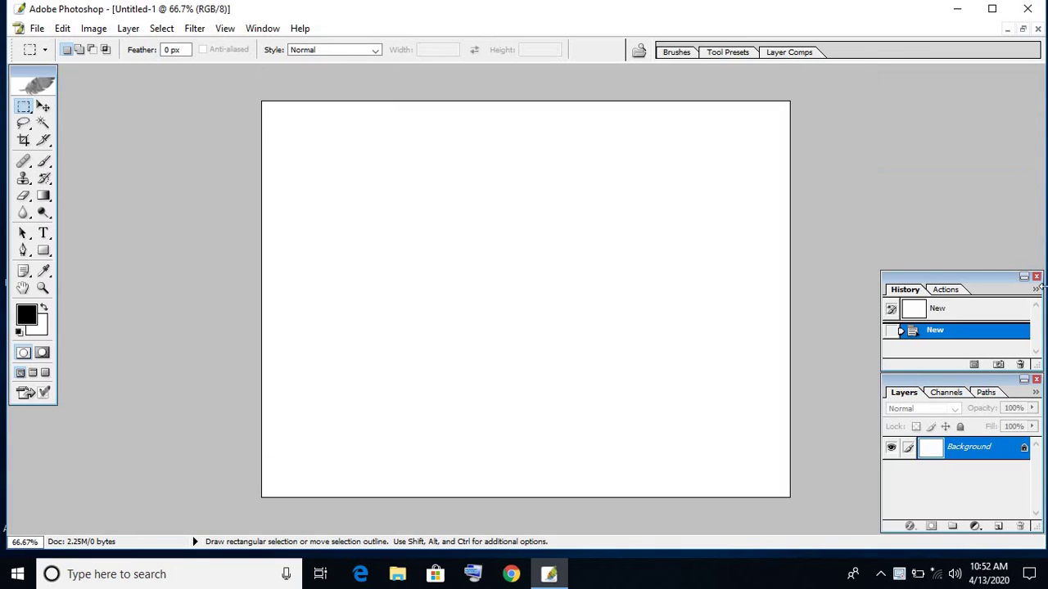
left_click(1036, 278)
left_click_drag(978, 379, 892, 156)
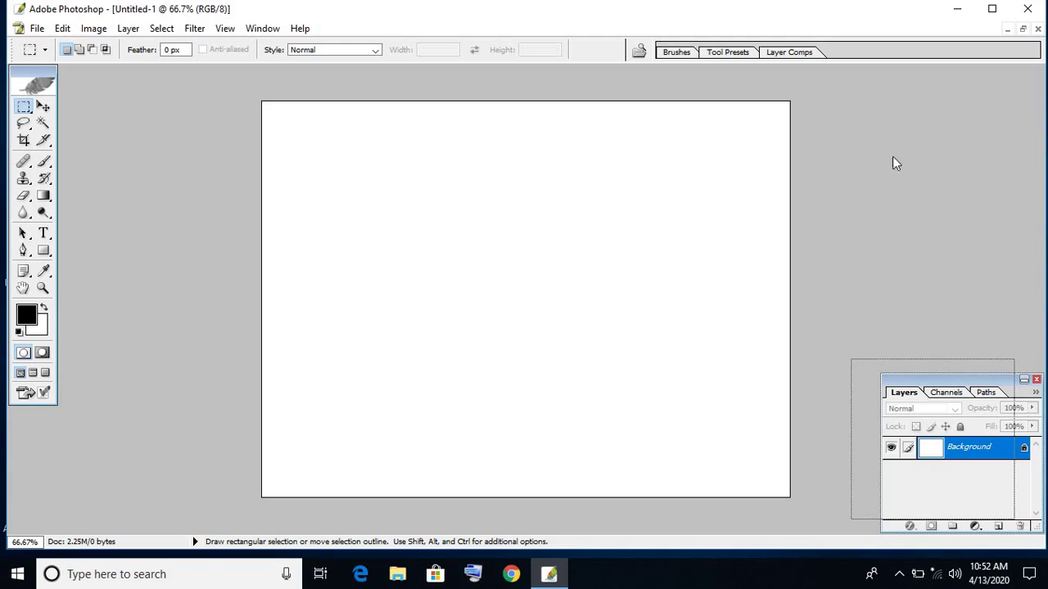
left_click_drag(894, 117, 896, 117)
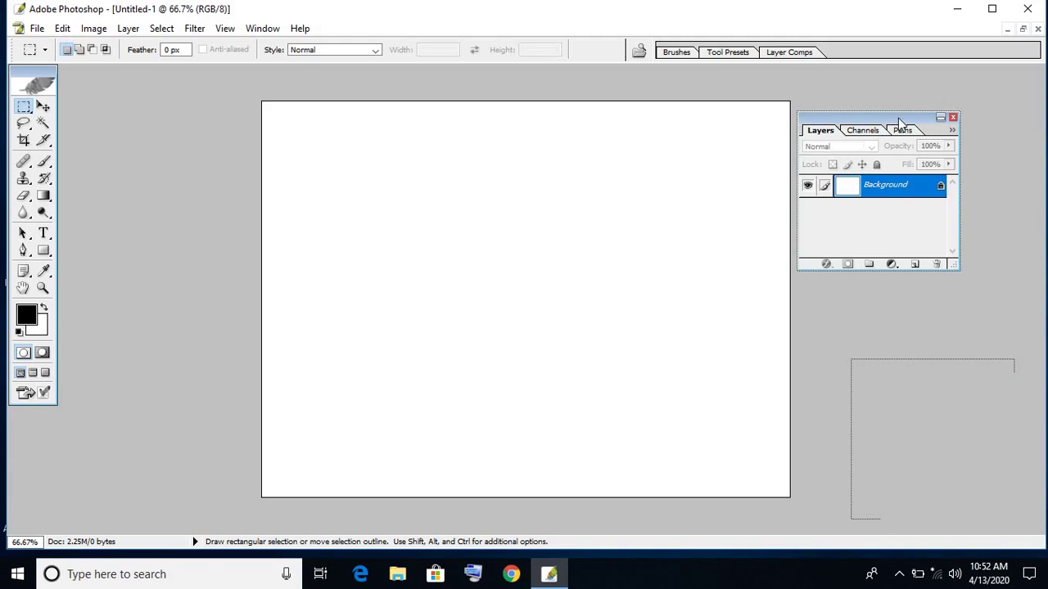
left_click_drag(898, 118, 953, 119)
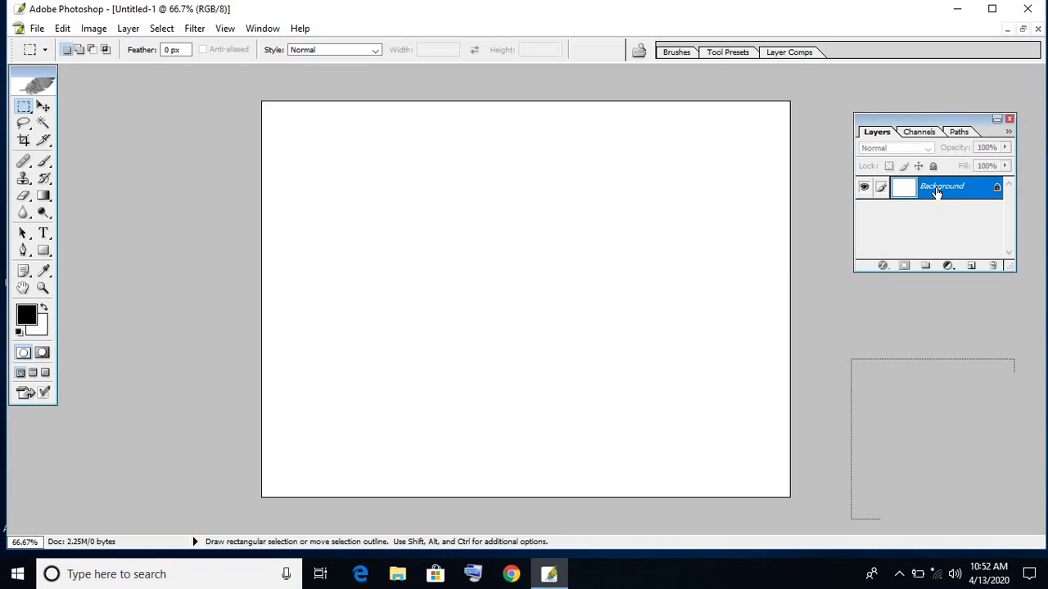
double_click(937, 188)
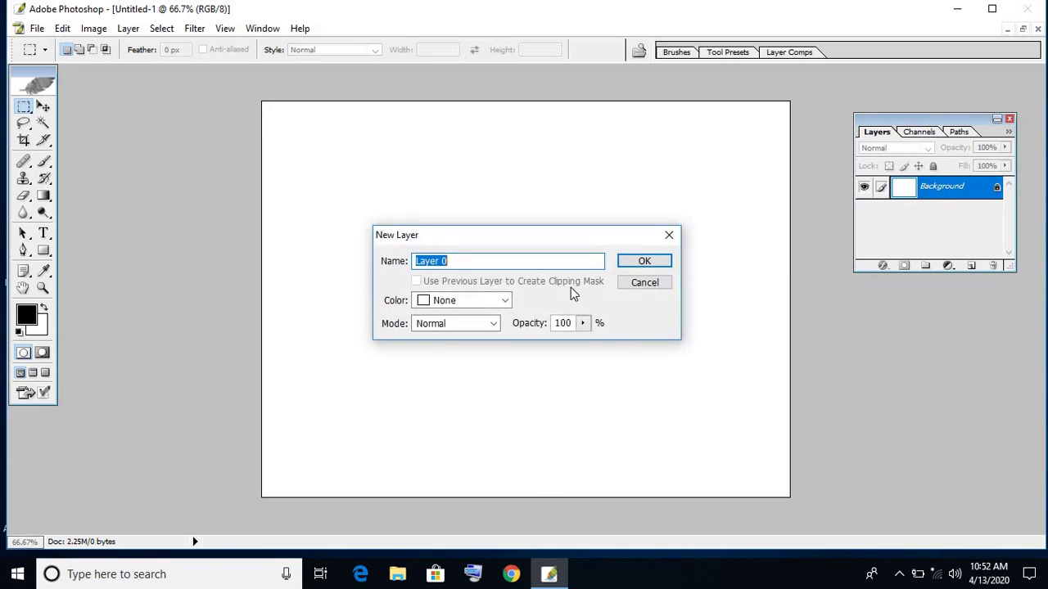
left_click(646, 262)
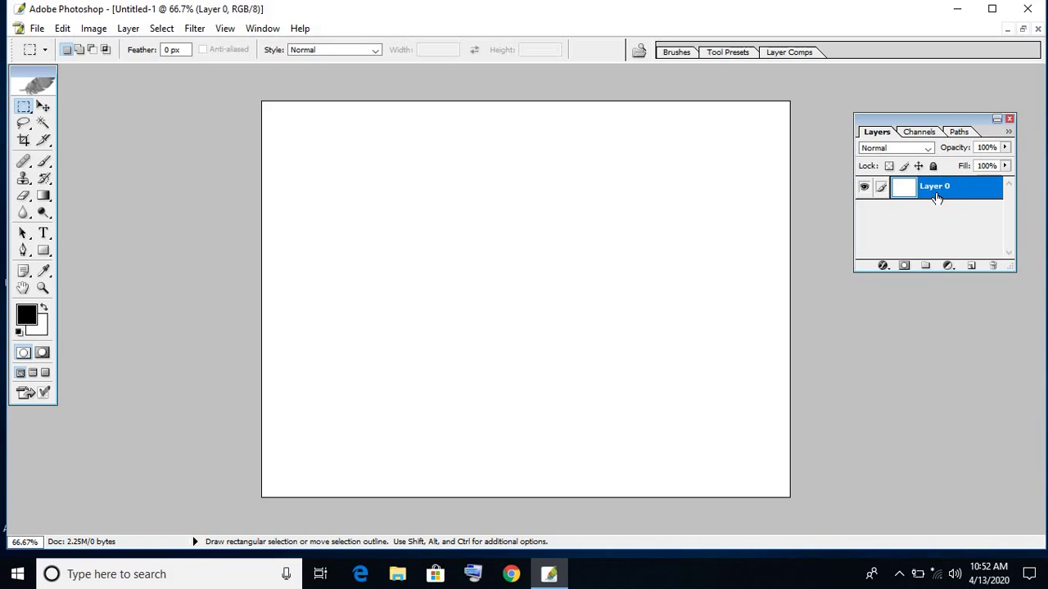
Step: Add Layer 1 and draw a wide rectangular marquee across the top of the canvas
left_click(972, 266)
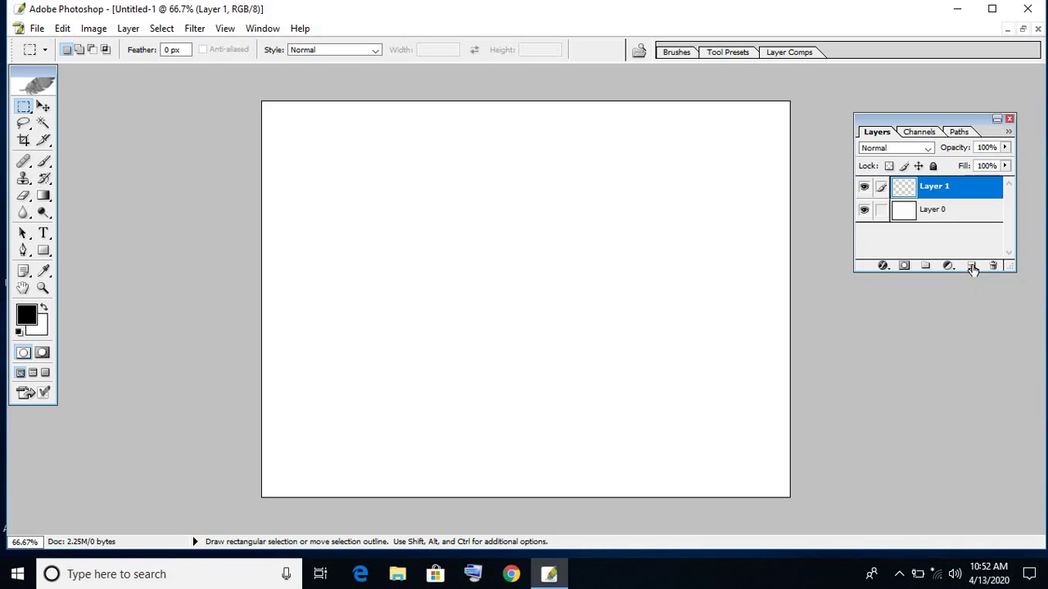
left_click(25, 107)
left_click(65, 109)
left_click_drag(741, 178, 777, 197)
Step: Set the foreground colour to red D92F2F
left_click(24, 313)
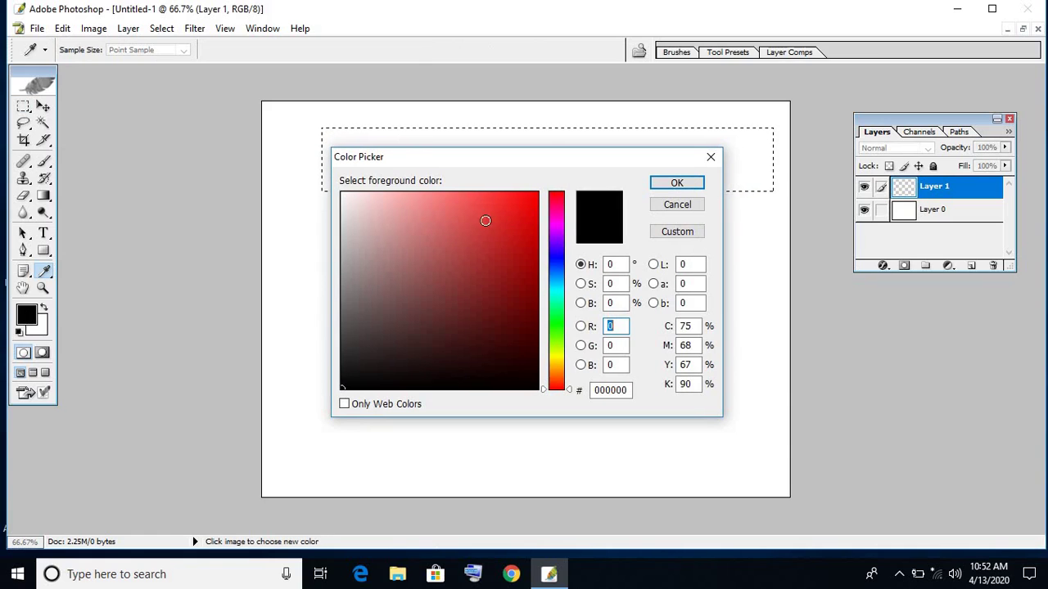
left_click(495, 221)
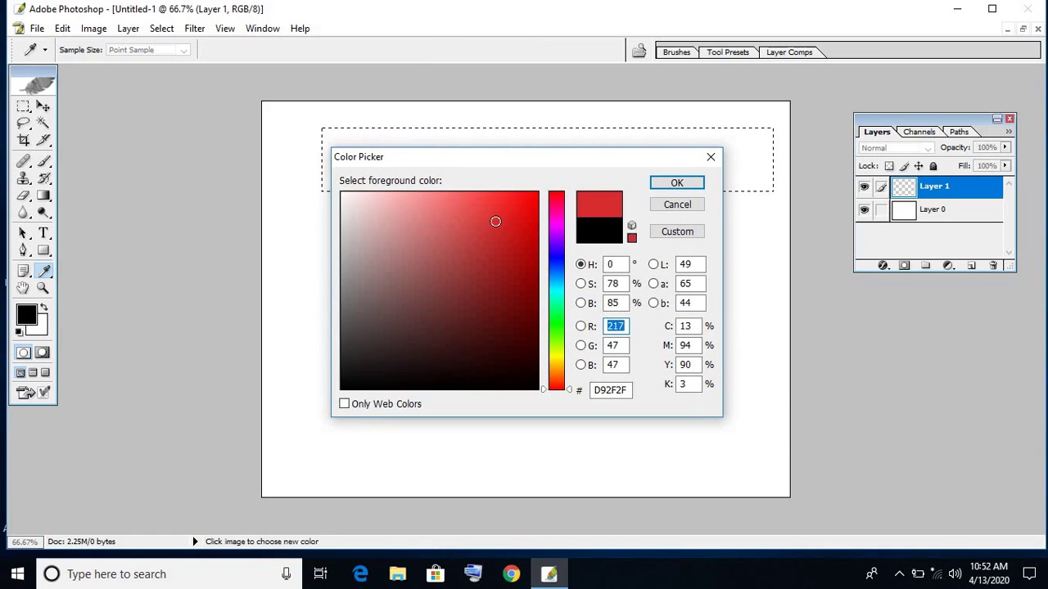
left_click(678, 182)
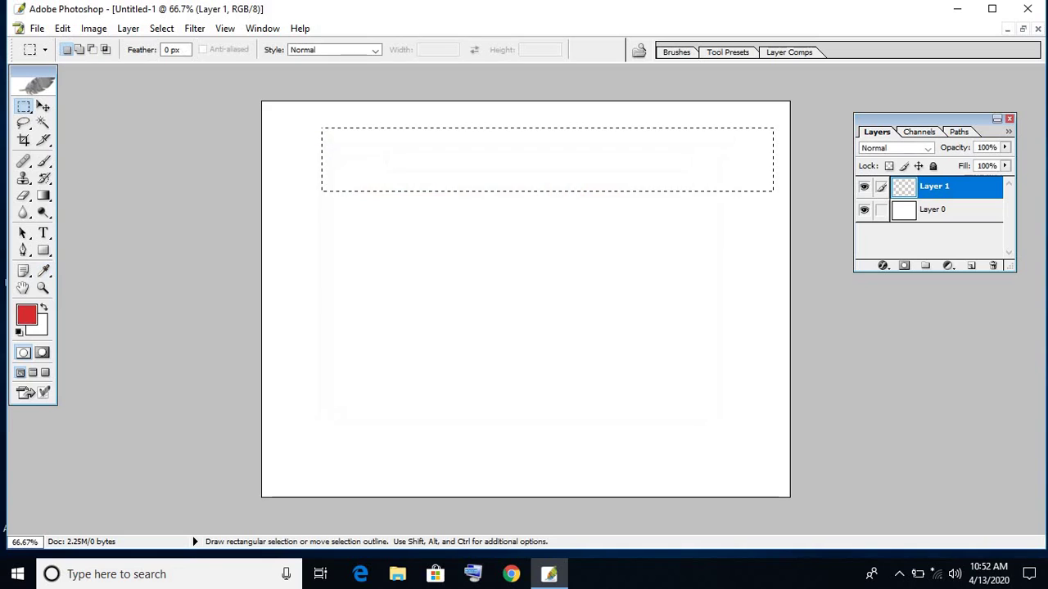
Step: Set the background colour to green 1DCB2D
left_click(43, 334)
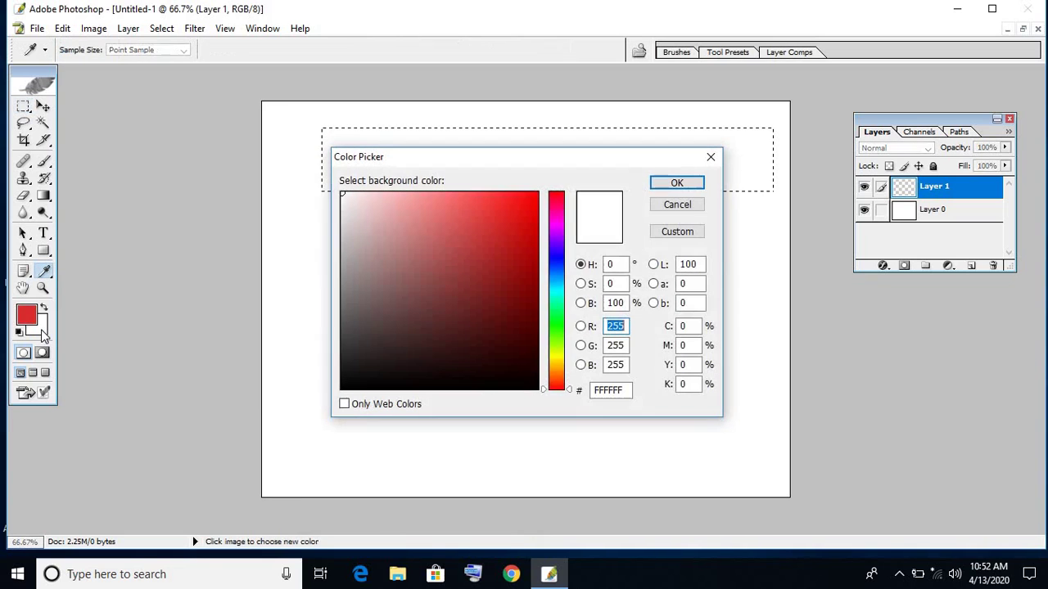
left_click(559, 321)
left_click(510, 233)
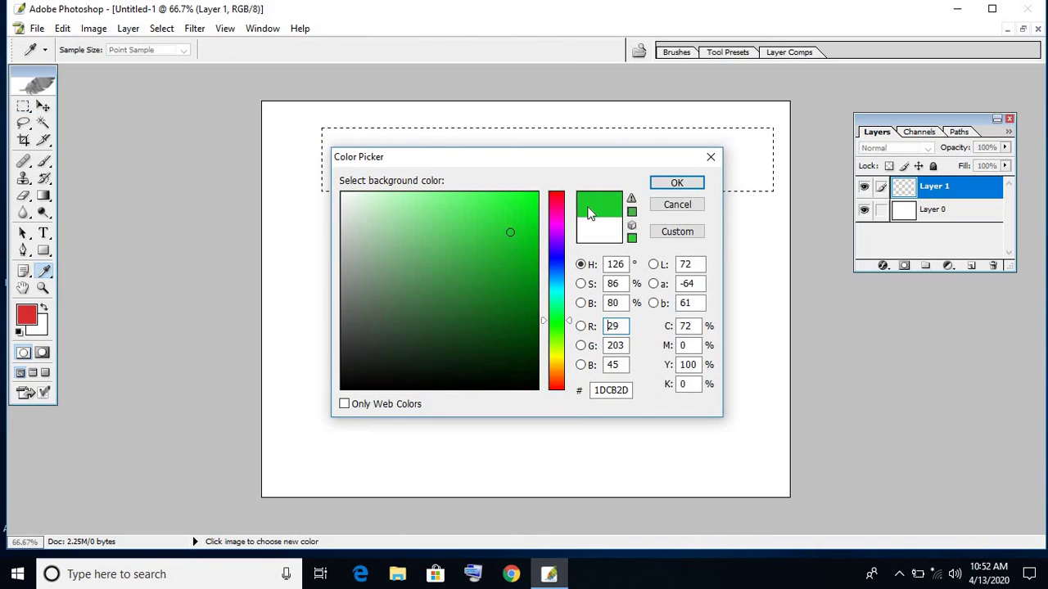
left_click(685, 186)
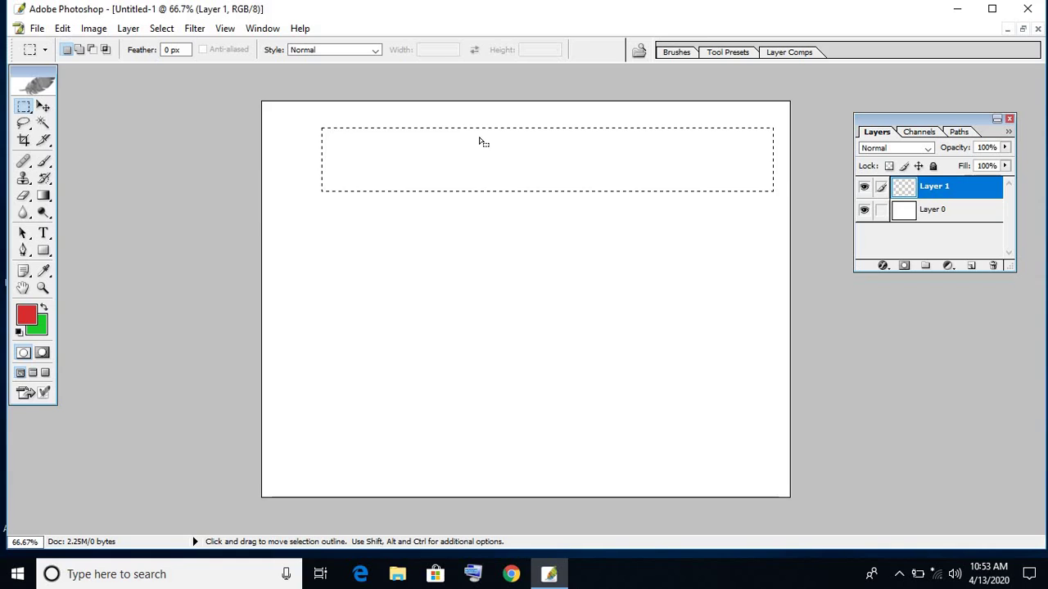
Step: Fill the banner selection with the red foreground colour and clear the selection
key("alt")
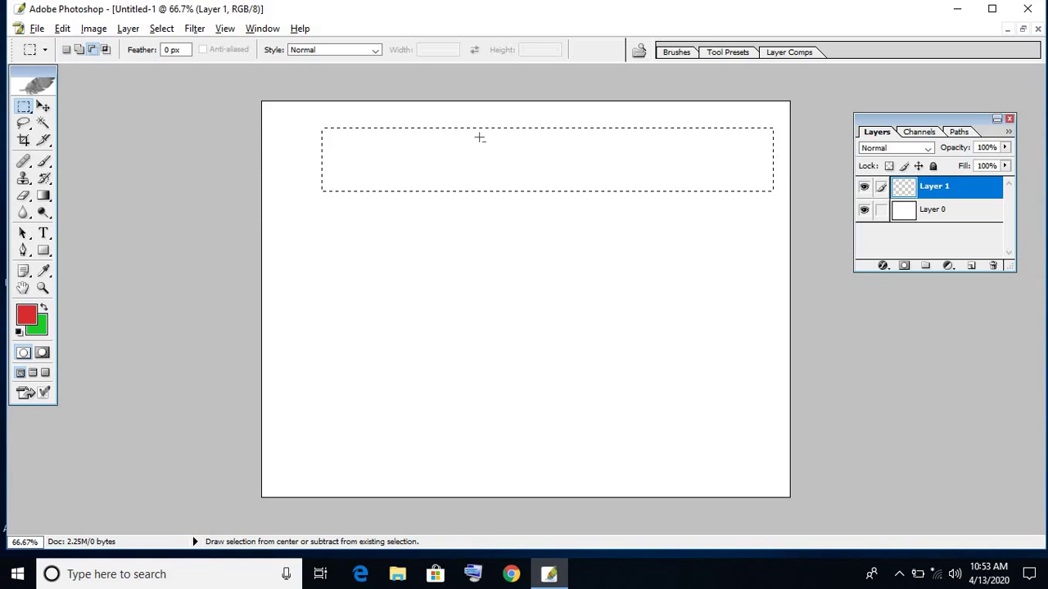
key("alt+BackSpace")
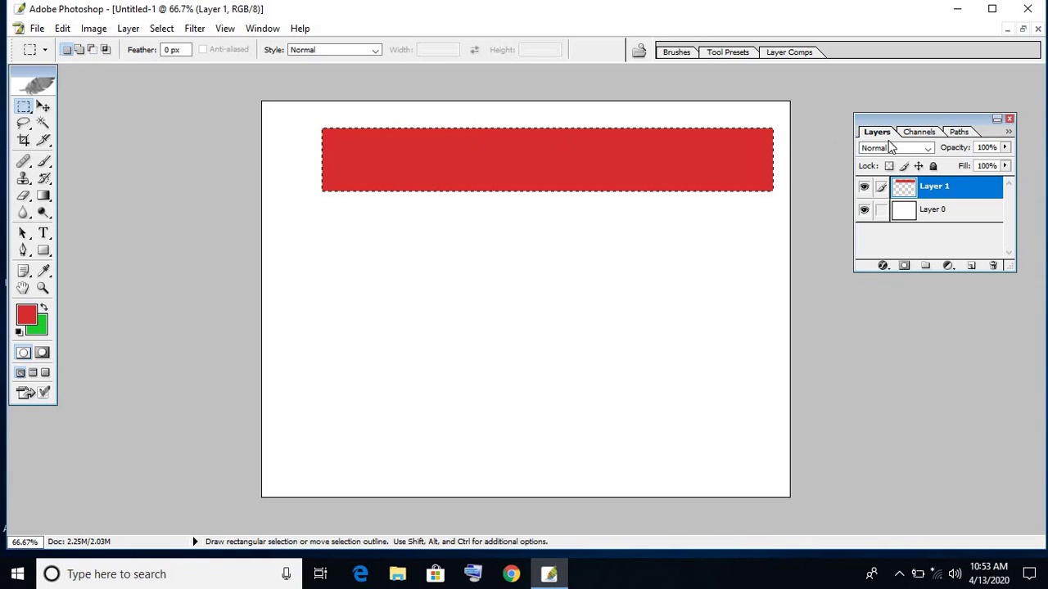
left_click(618, 156)
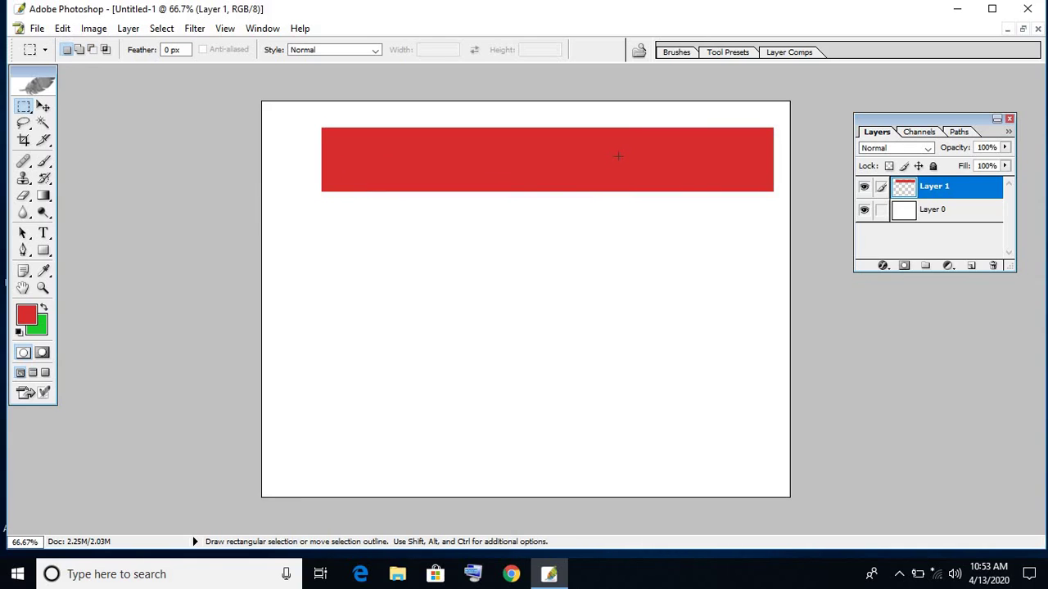
Step: Add Layer 2 and switch to the Elliptical Marquee tool, discarding a first trial selection
left_click(971, 267)
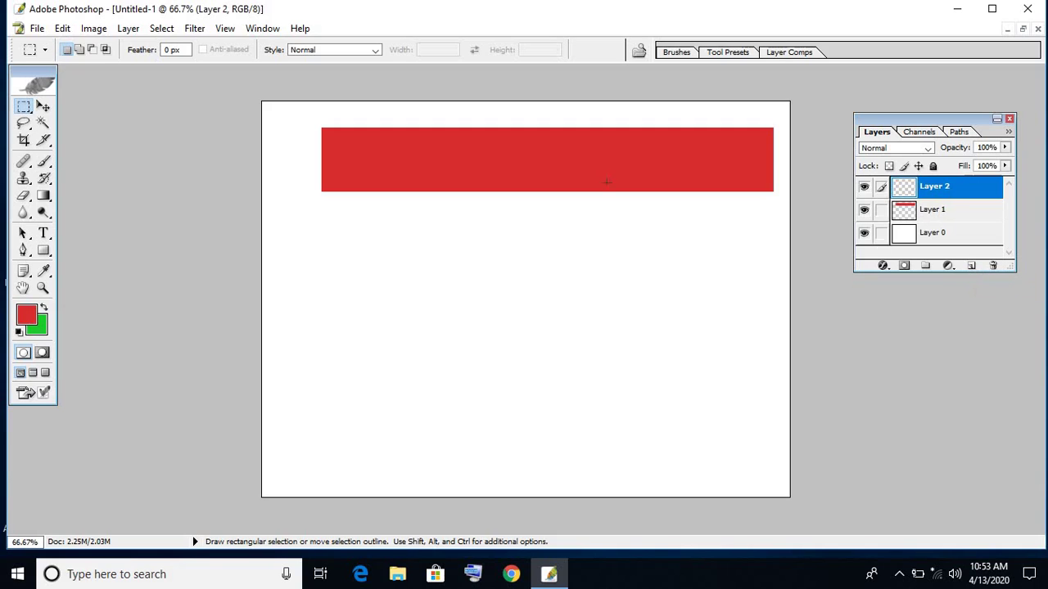
right_click(23, 108)
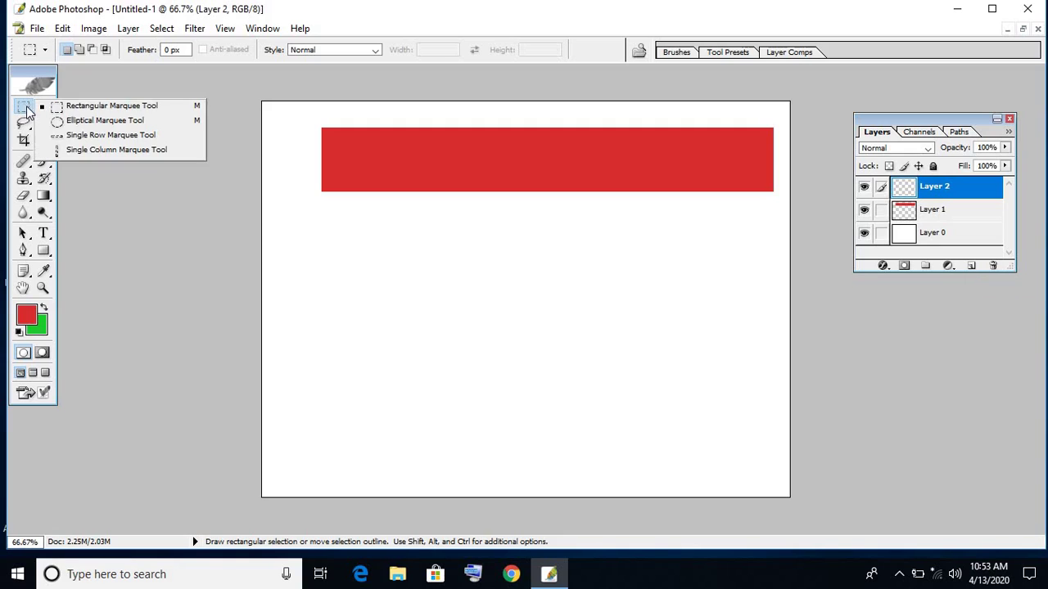
left_click(104, 121)
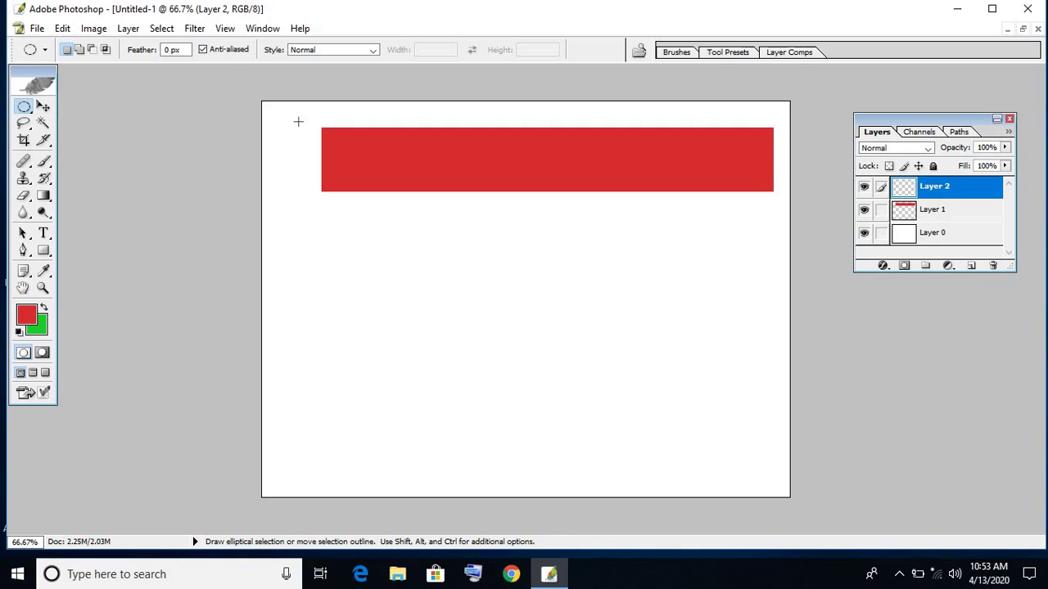
left_click_drag(278, 115, 356, 187)
right_click(359, 196)
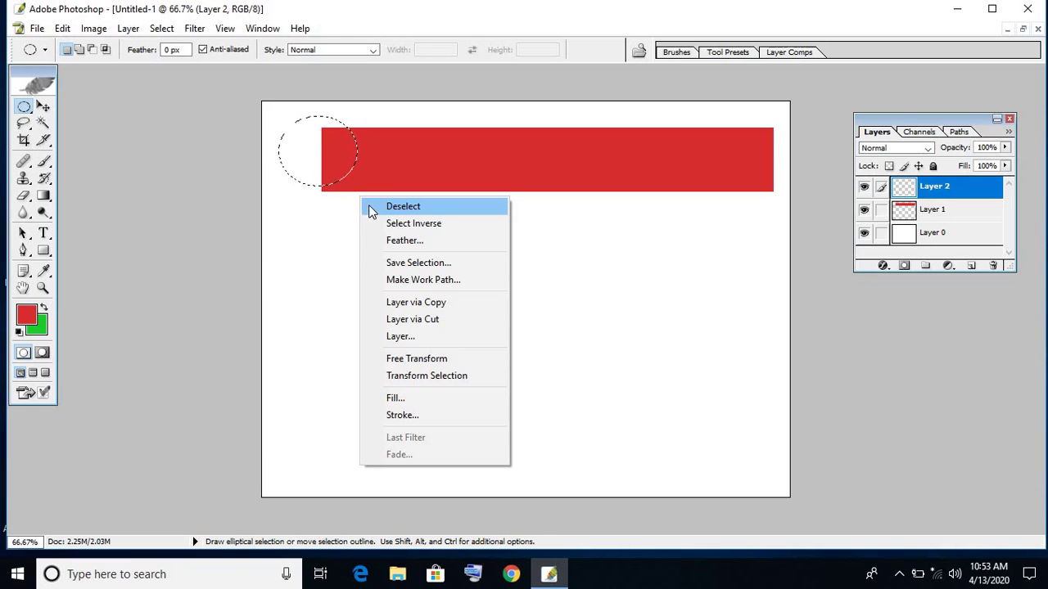
left_click(299, 144)
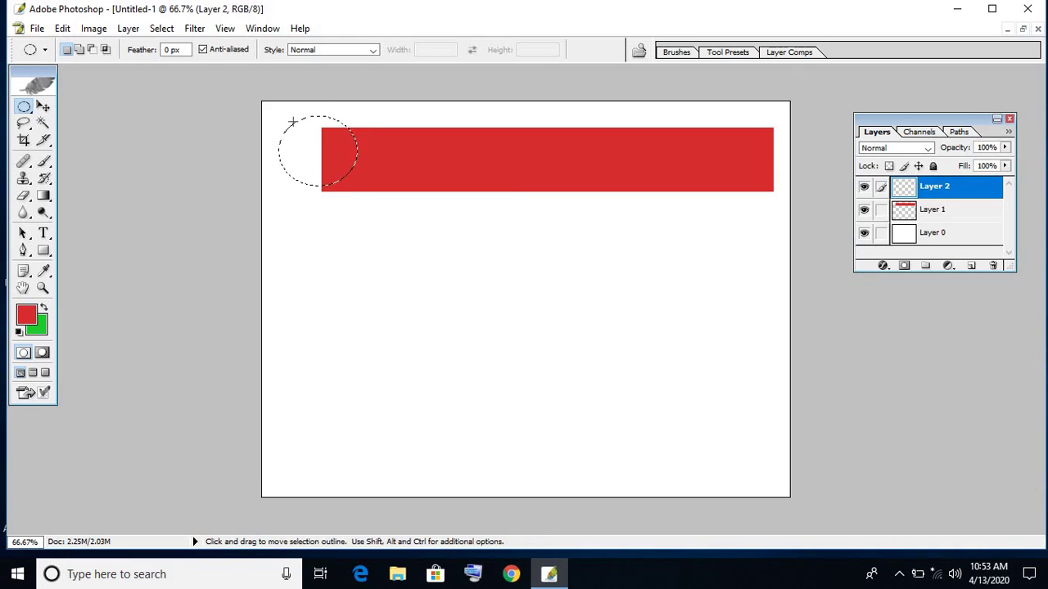
left_click(297, 125)
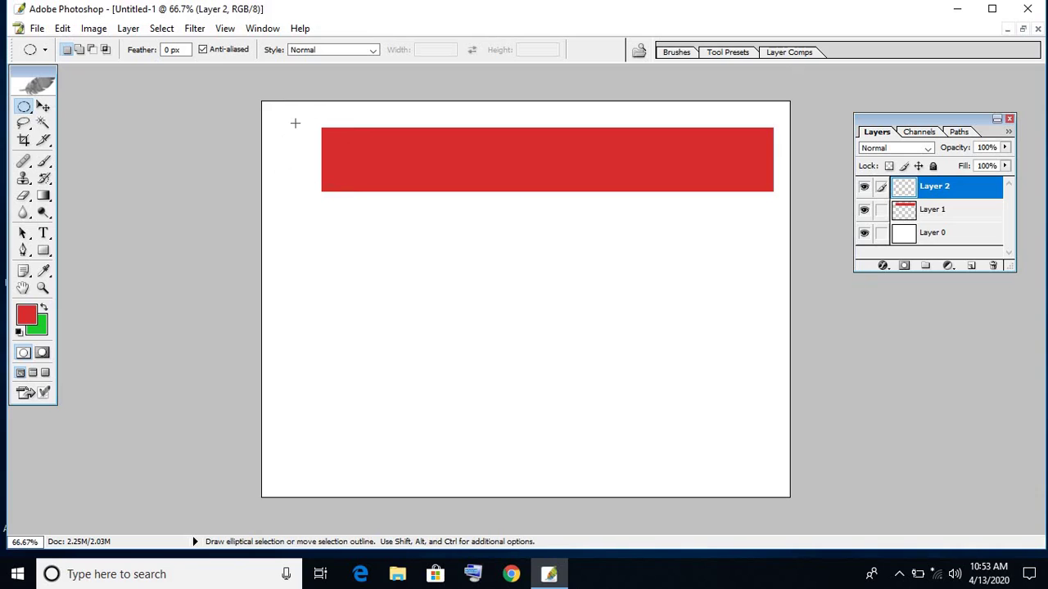
Step: Select a circle at the banner's left end, fill it with background green, and deselect
left_click_drag(369, 199, 377, 207)
key("Left")
key("Left")
key("Left")
key("Up")
key("Up")
key("Up")
key("Left")
key("Left")
key("Left")
key("ctrl")
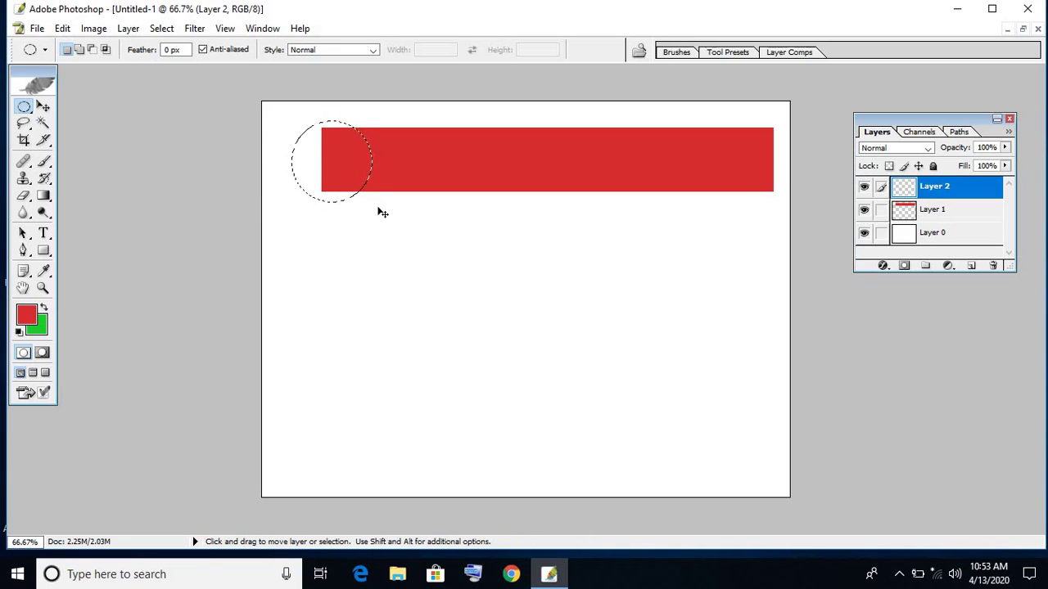
key("ctrl+BackSpace")
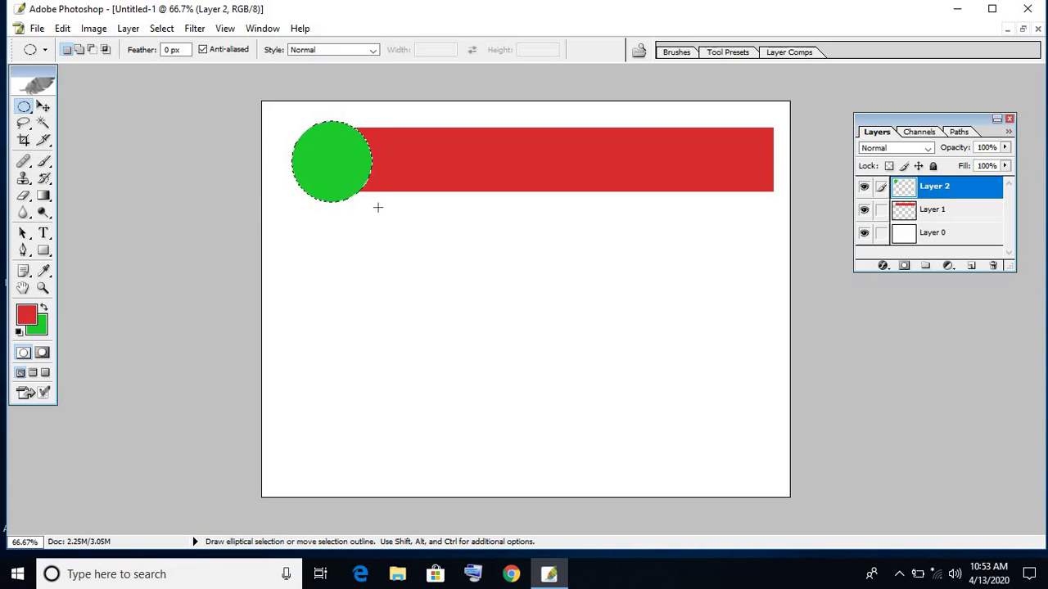
key("ctrl+d")
Step: Type 'Photoshop' below the banner and set its size to 60 pt
left_click(44, 235)
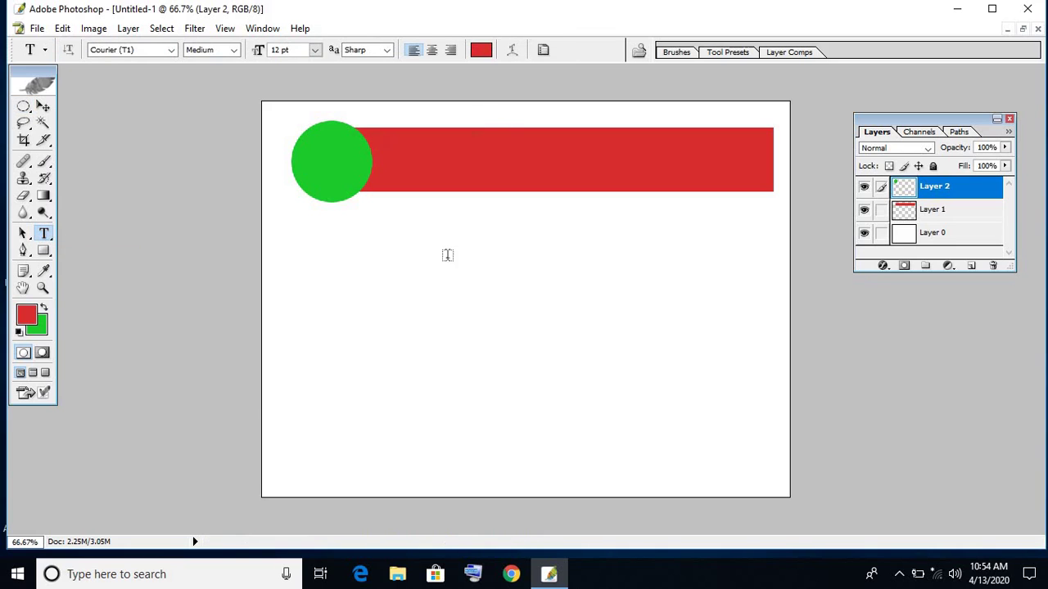
left_click(438, 324)
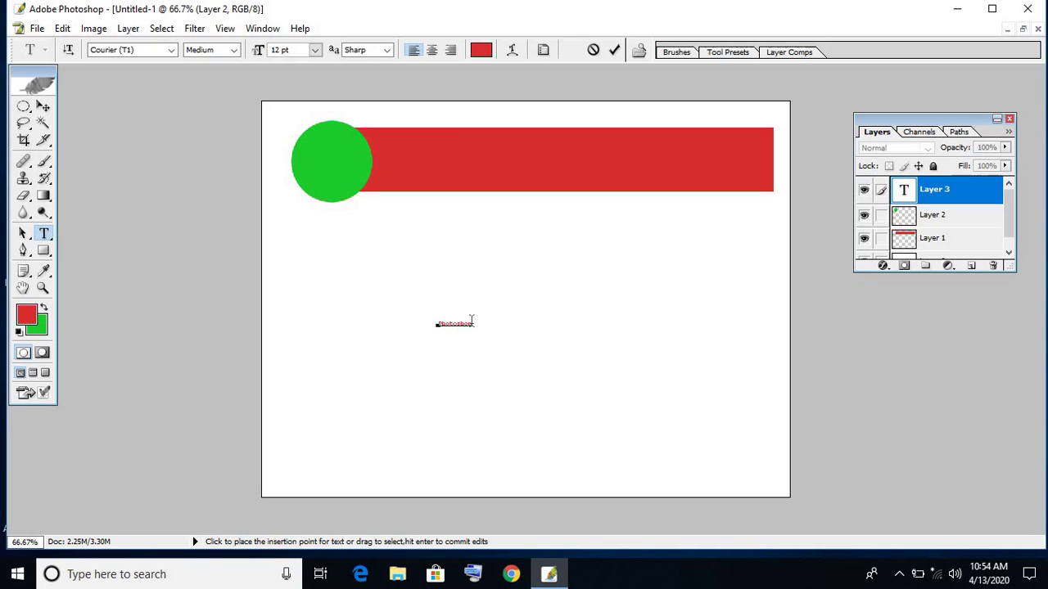
left_click_drag(470, 319, 409, 318)
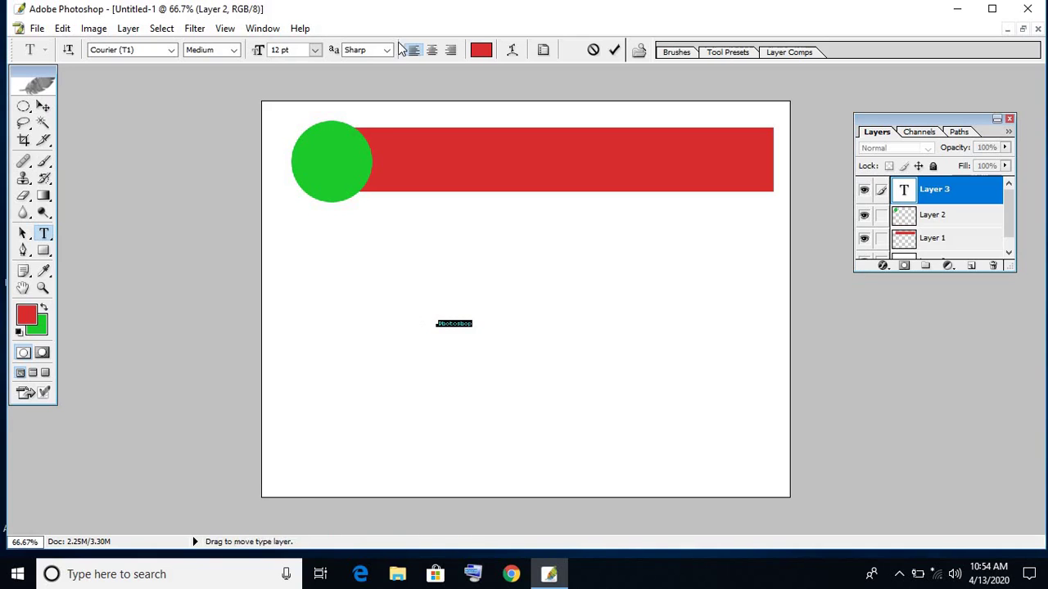
left_click(316, 52)
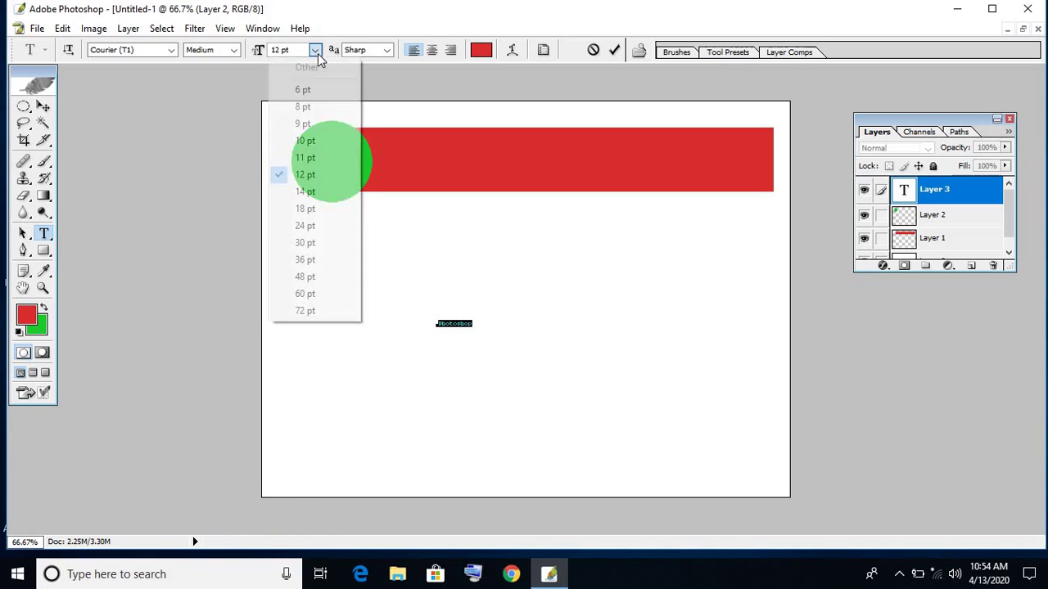
left_click(300, 278)
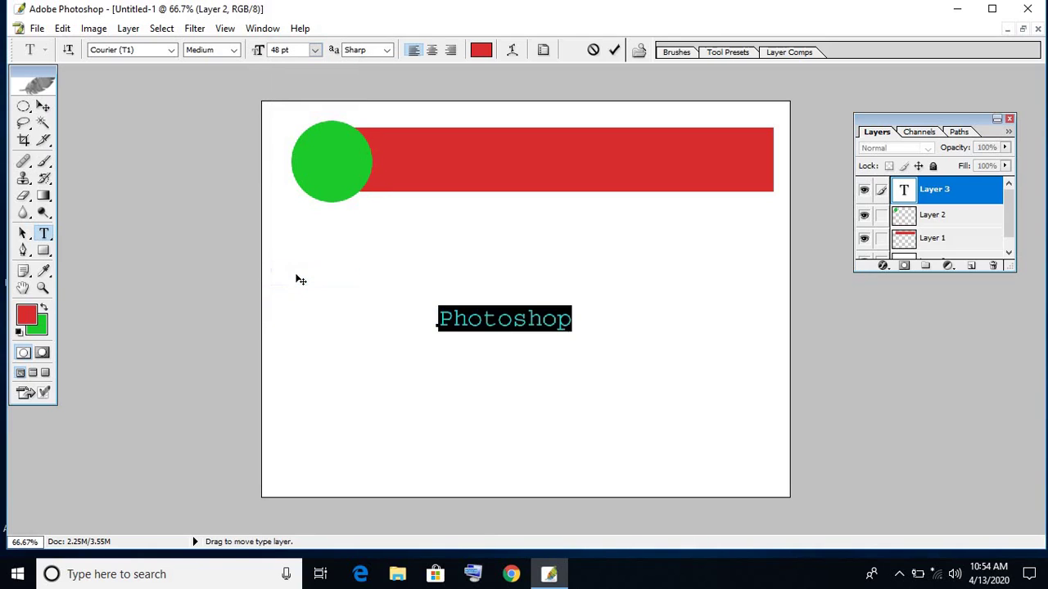
left_click(316, 50)
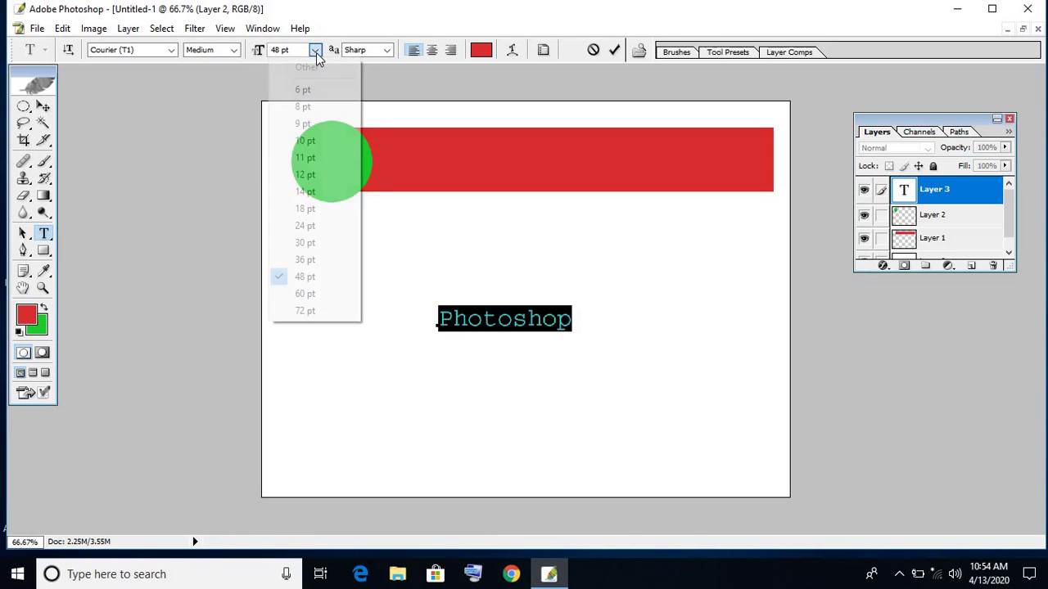
left_click(304, 293)
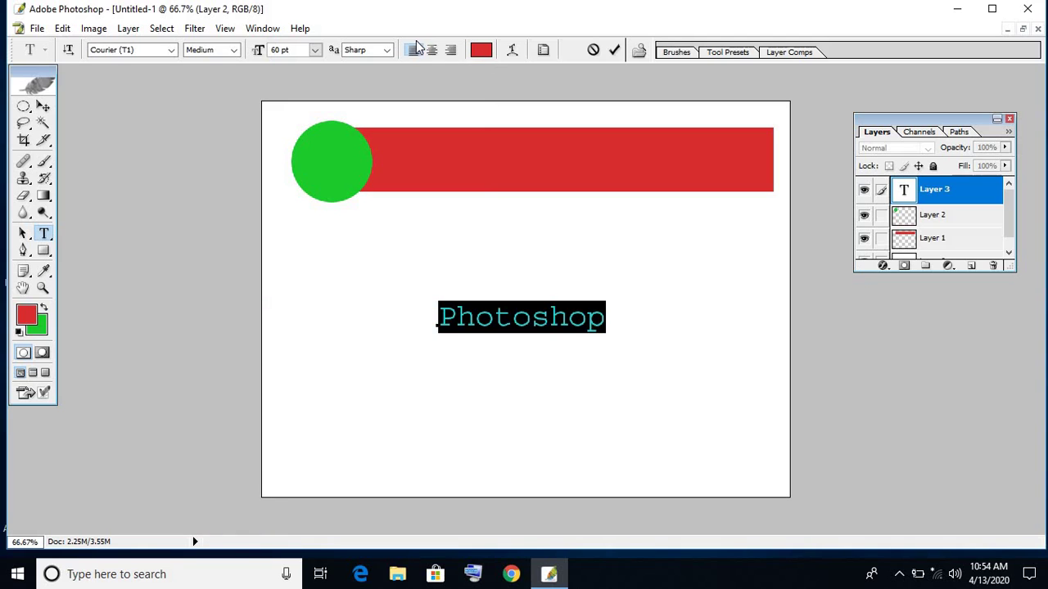
Step: Colour the text black, commit it, and move it onto the red banner
left_click(480, 50)
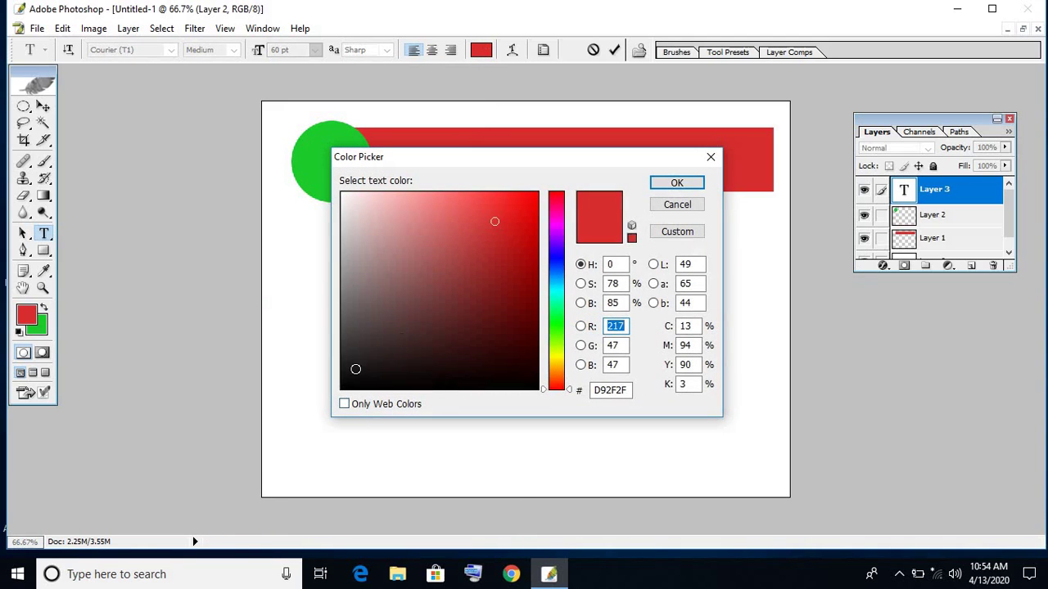
left_click(354, 381)
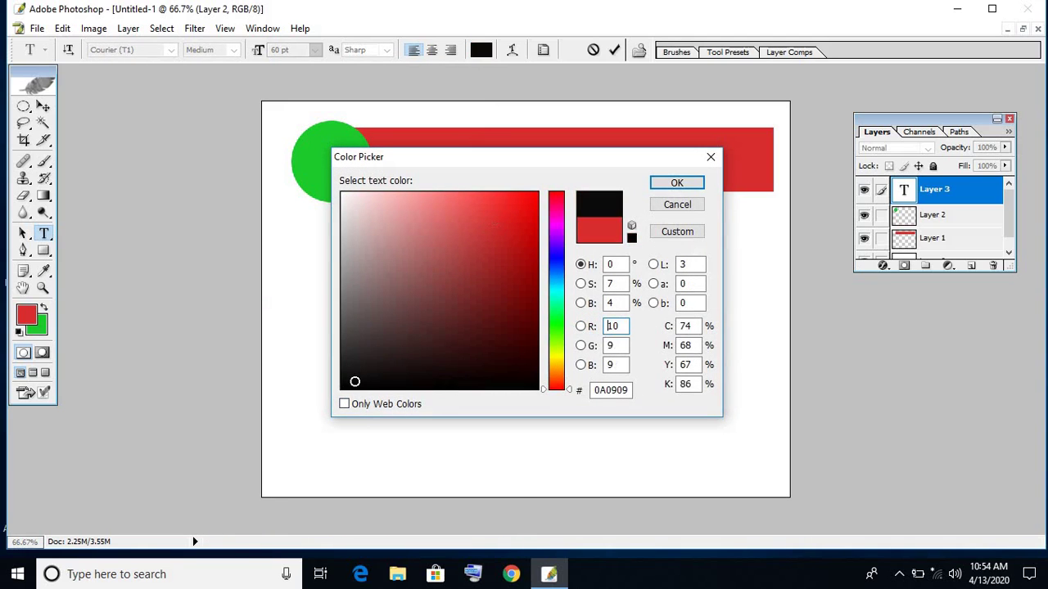
left_click(676, 182)
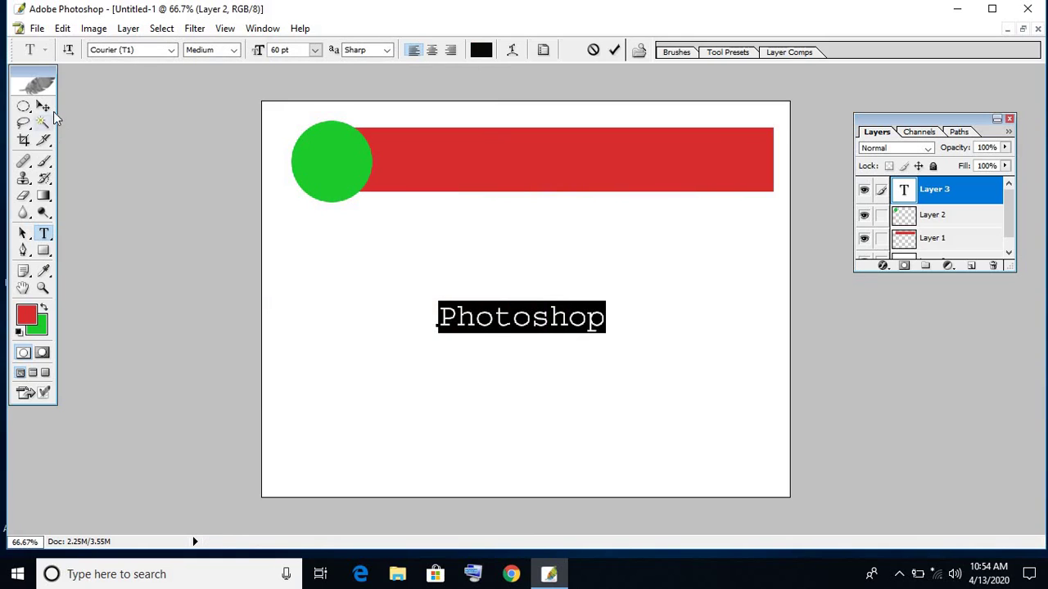
left_click(49, 108)
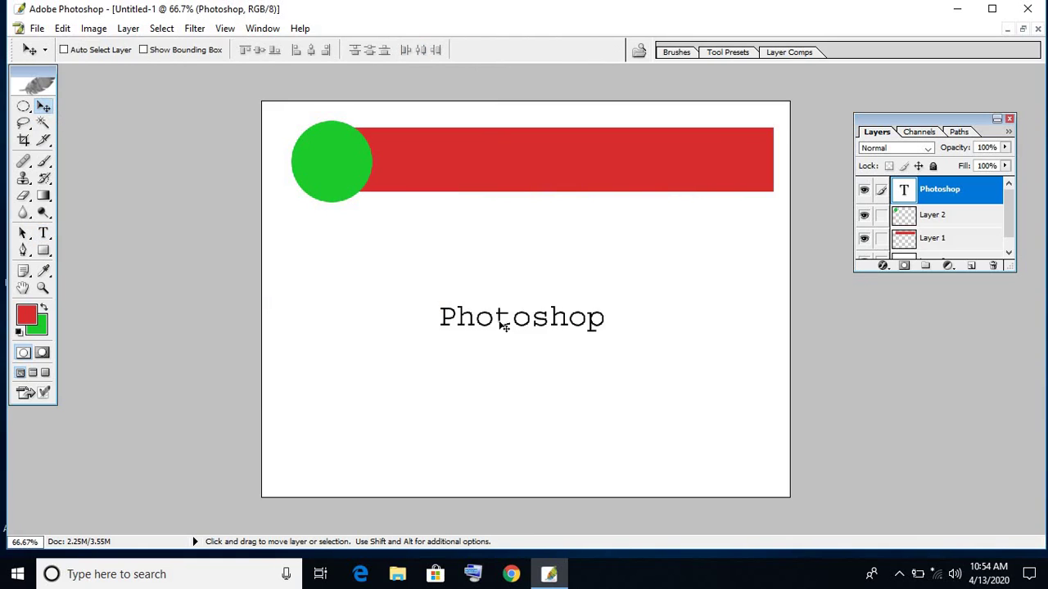
left_click_drag(504, 324, 528, 166)
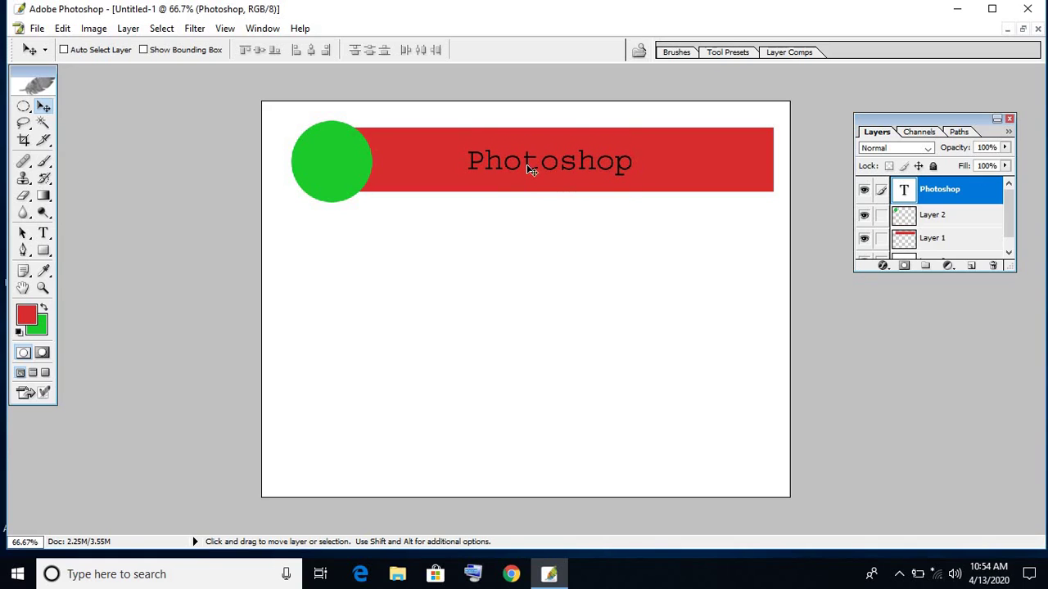